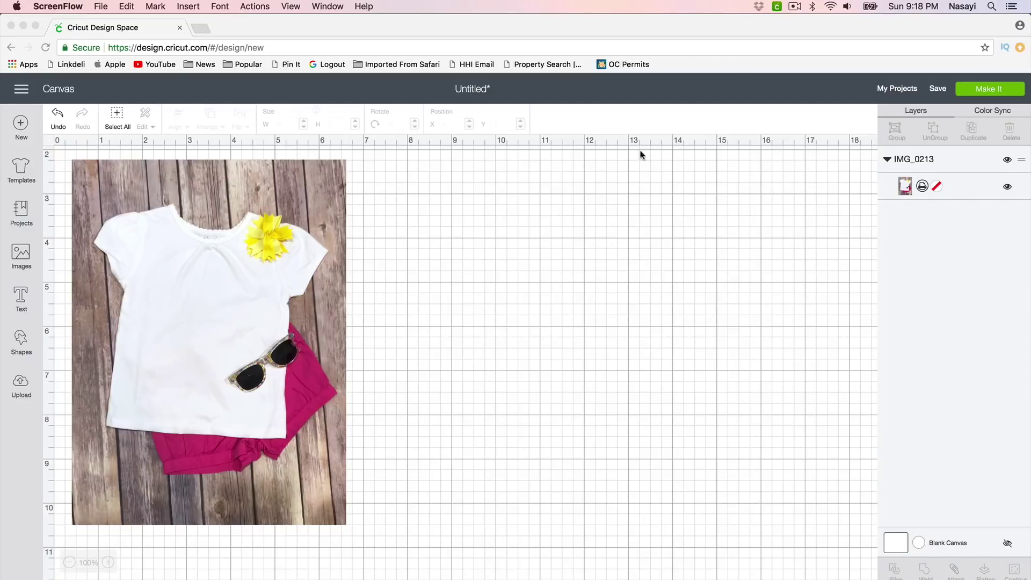
- Upload IMG_0213.jpg as a Complex image and proceed to the Select & erase editor
{"action": "left_click", "coordinate": [21, 387]}
{"action": "left_click", "coordinate": [20, 386]}
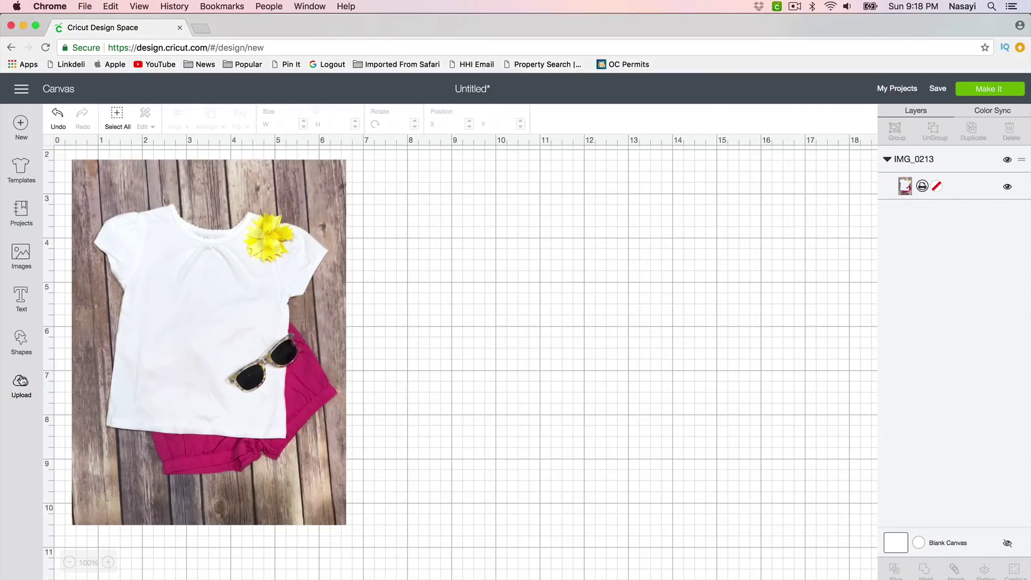
{"action": "left_click", "coordinate": [278, 322]}
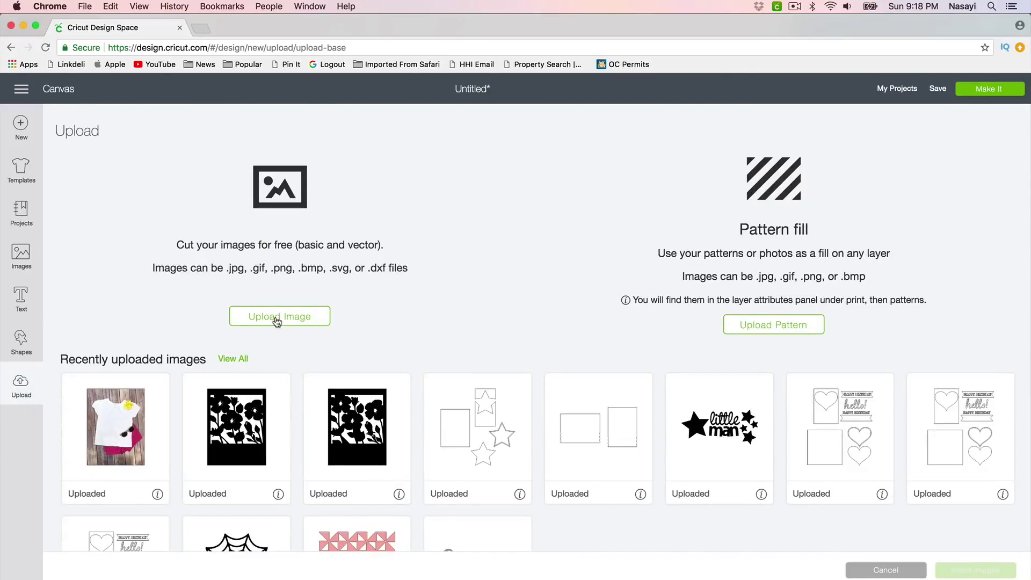
{"action": "left_click", "coordinate": [531, 329]}
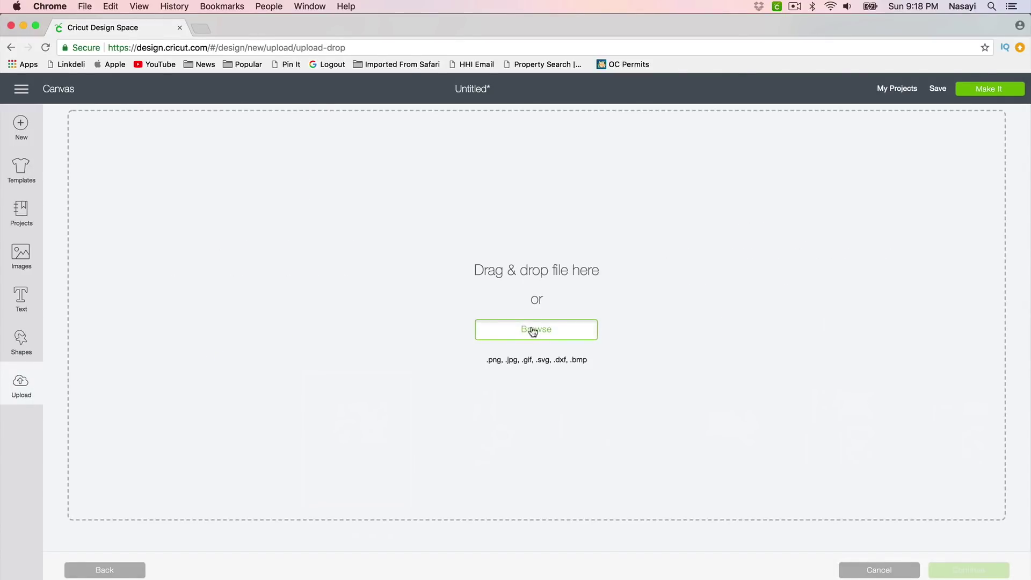
{"action": "left_click", "coordinate": [437, 96]}
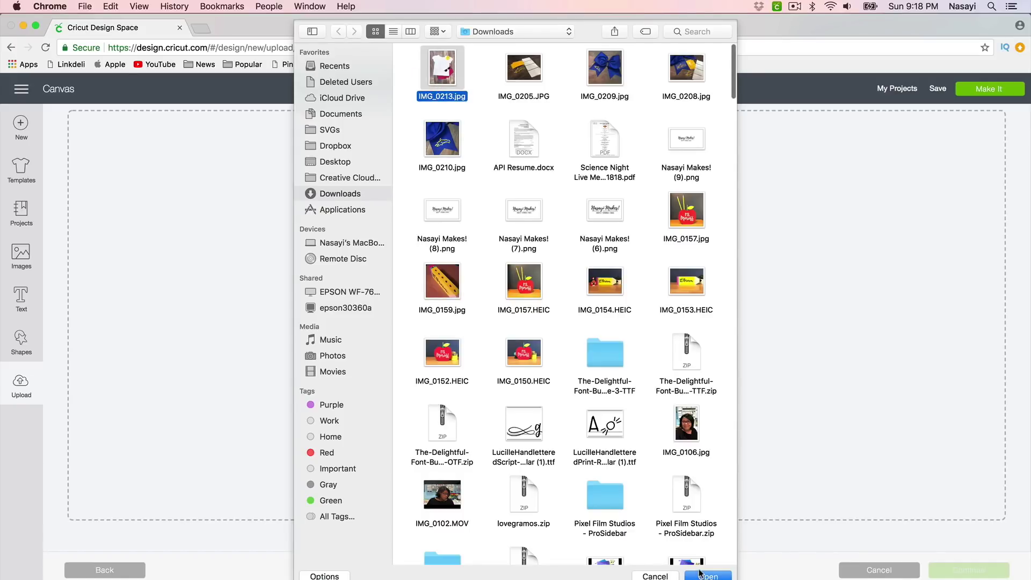
{"action": "left_click", "coordinate": [703, 575]}
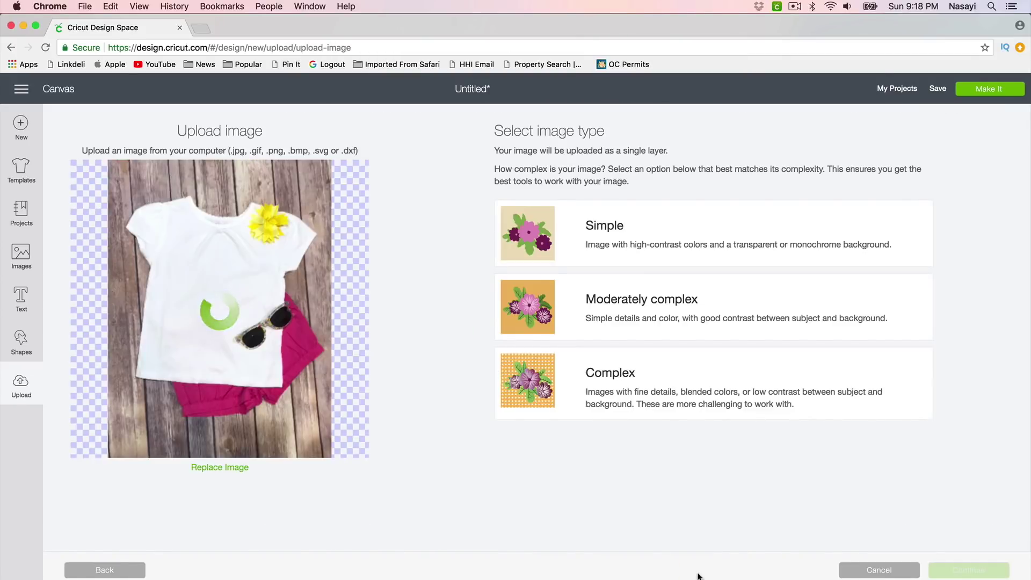
{"action": "left_click", "coordinate": [621, 382]}
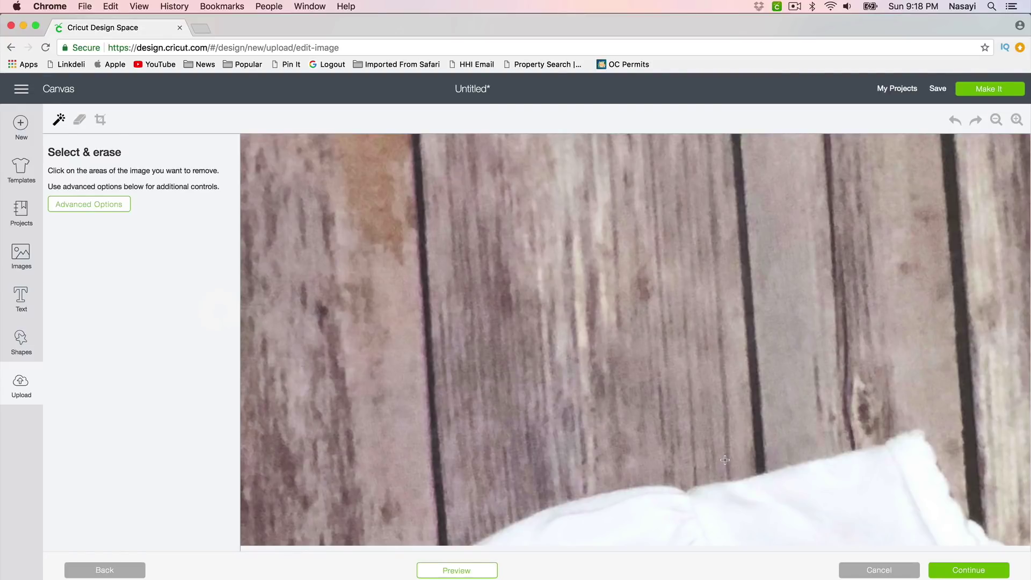
- Skip past the erase step and cancel the Name & tag screen without saving
{"action": "left_click", "coordinate": [956, 575]}
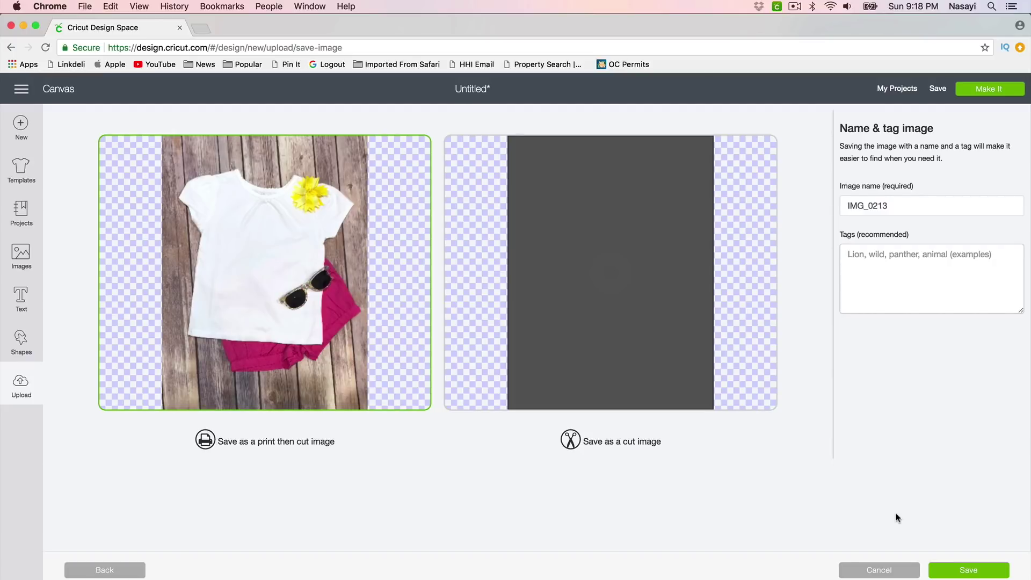
{"action": "left_click", "coordinate": [873, 572]}
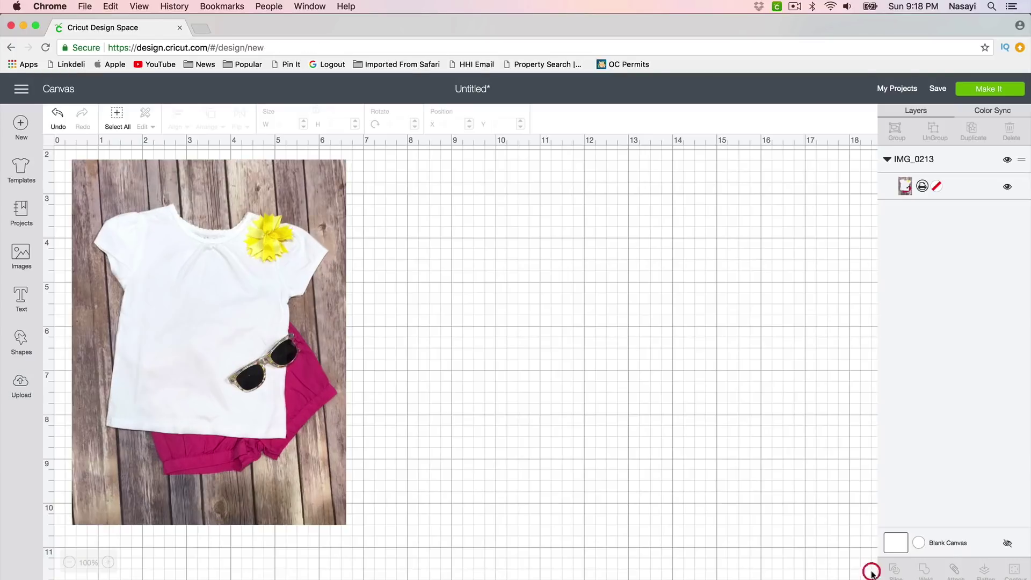
- Scale the IMG_0213 photo to 6.573 x 8.764 inches and nudge it up to Y 2.125
{"action": "left_click", "coordinate": [290, 522]}
{"action": "left_click_drag", "start_coordinate": [355, 535], "coordinate": [378, 559]}
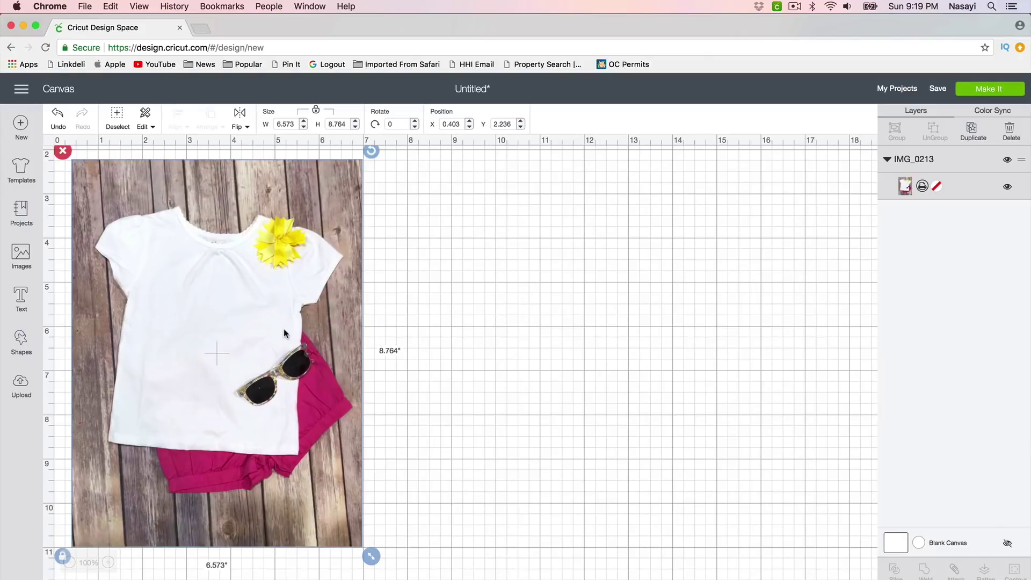
{"action": "key", "text": "Up"}
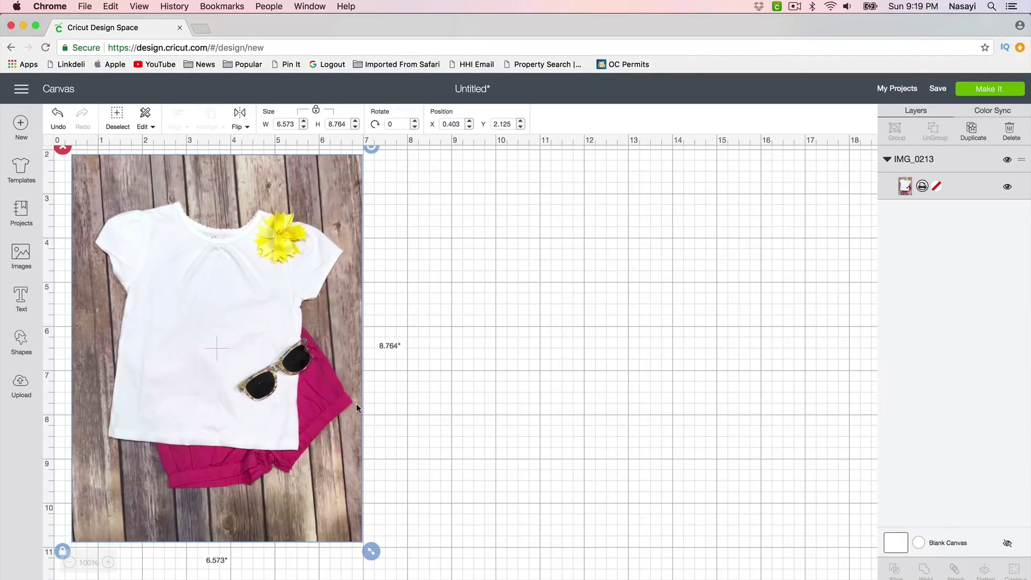
{"action": "left_click", "coordinate": [482, 399]}
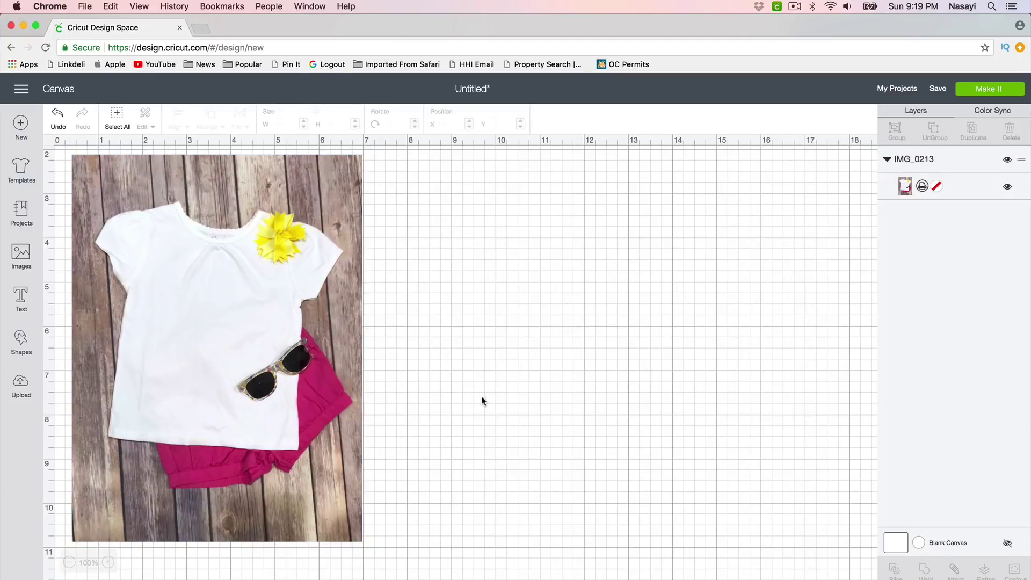
- Insert the multicolour Unicorn rainbow design from the Images library at 5.263 x 4 inches
{"action": "left_click", "coordinate": [21, 262]}
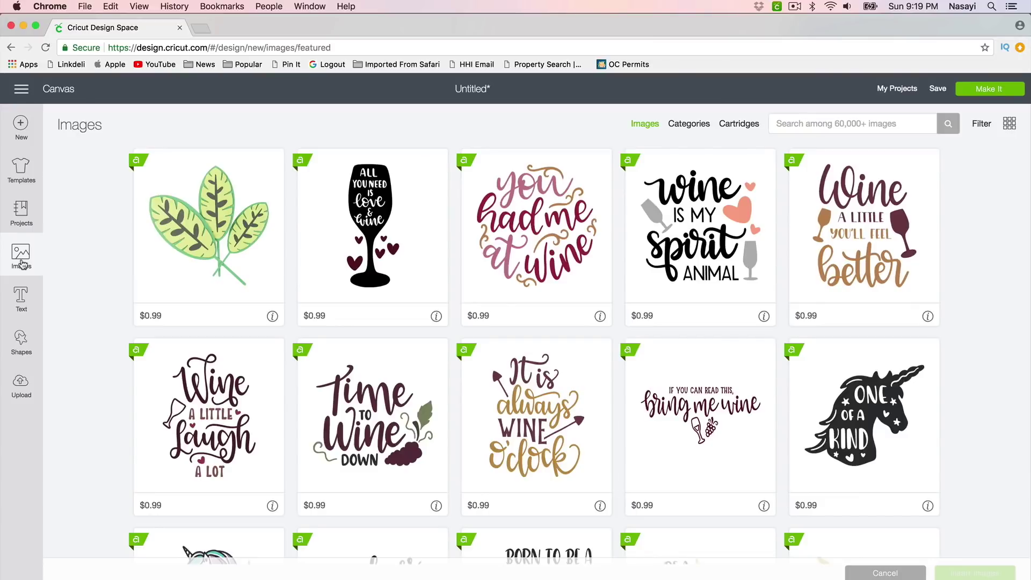
{"action": "scroll", "coordinate": [329, 350], "scroll_direction": "down", "scroll_amount": 5}
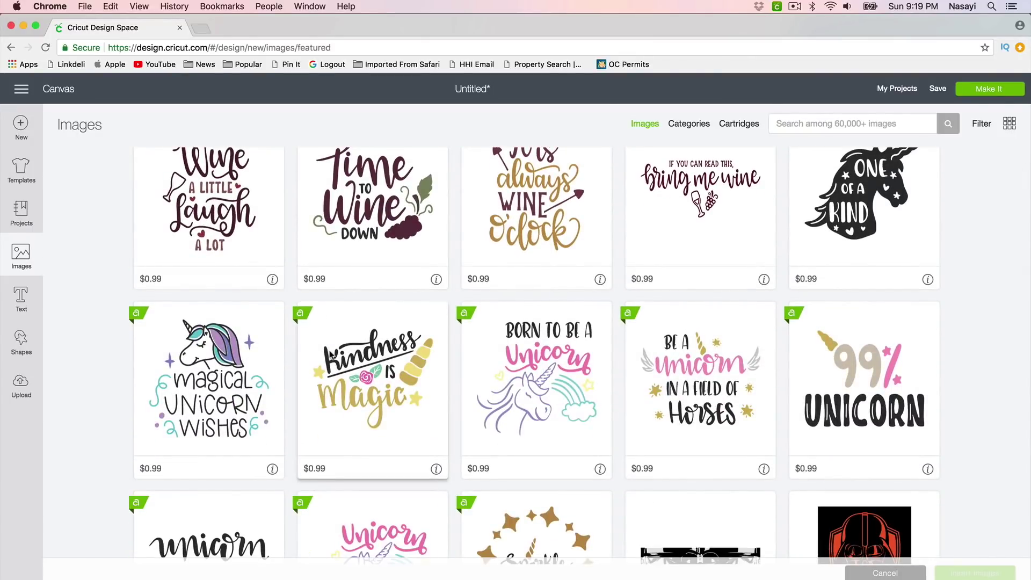
{"action": "scroll", "coordinate": [331, 356], "scroll_direction": "down", "scroll_amount": 2}
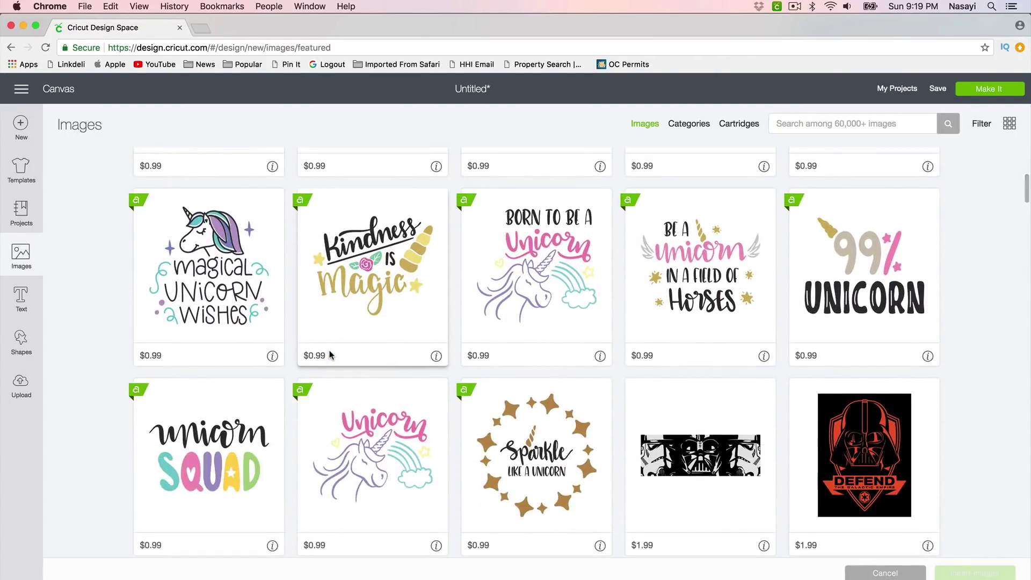
{"action": "left_click", "coordinate": [365, 459]}
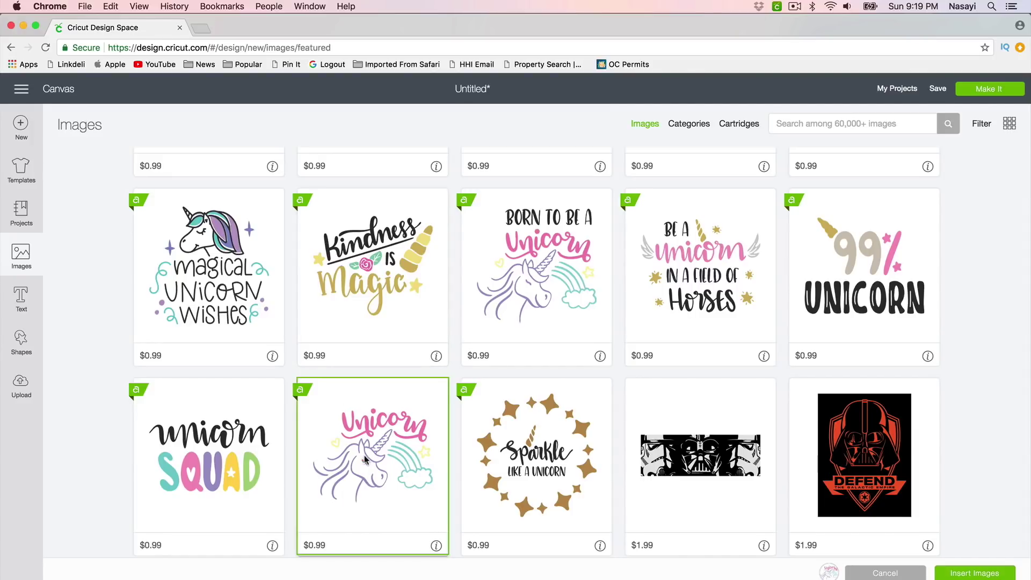
{"action": "left_click", "coordinate": [964, 572]}
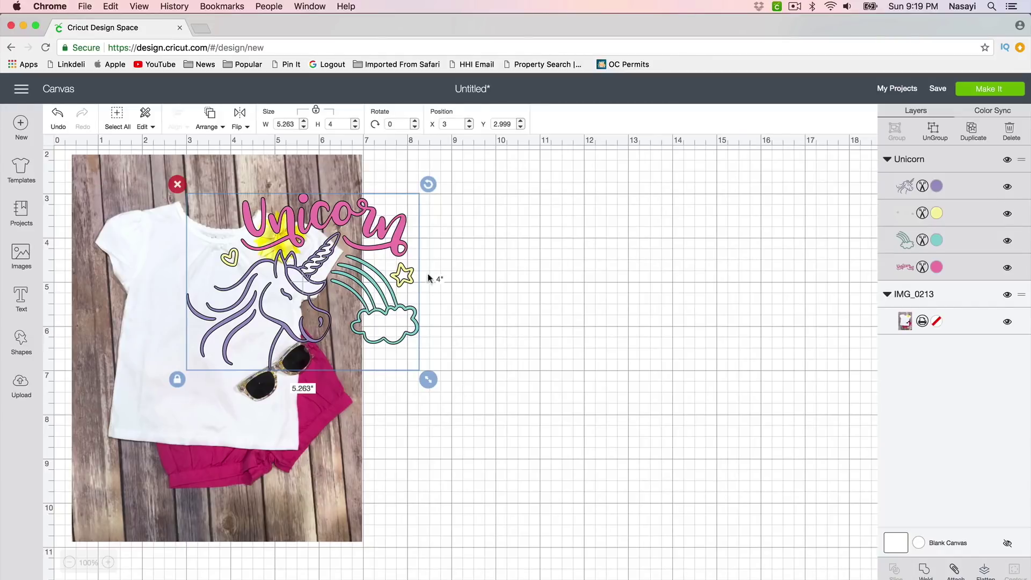
- Place the Unicorn on the shirt chest at 2.991 x 2.255 inches, rotated 5.98°
{"action": "left_click_drag", "start_coordinate": [427, 382], "coordinate": [363, 328]}
{"action": "left_click_drag", "start_coordinate": [319, 300], "coordinate": [264, 362]}
{"action": "left_click_drag", "start_coordinate": [309, 392], "coordinate": [287, 376]}
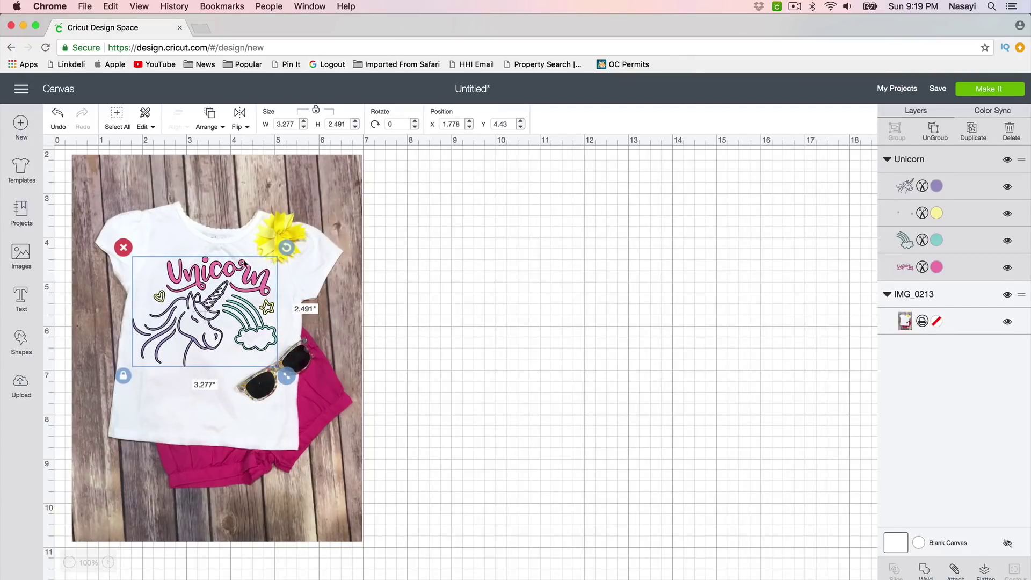
{"action": "left_click_drag", "start_coordinate": [287, 248], "coordinate": [294, 257]}
{"action": "left_click", "coordinate": [258, 322]}
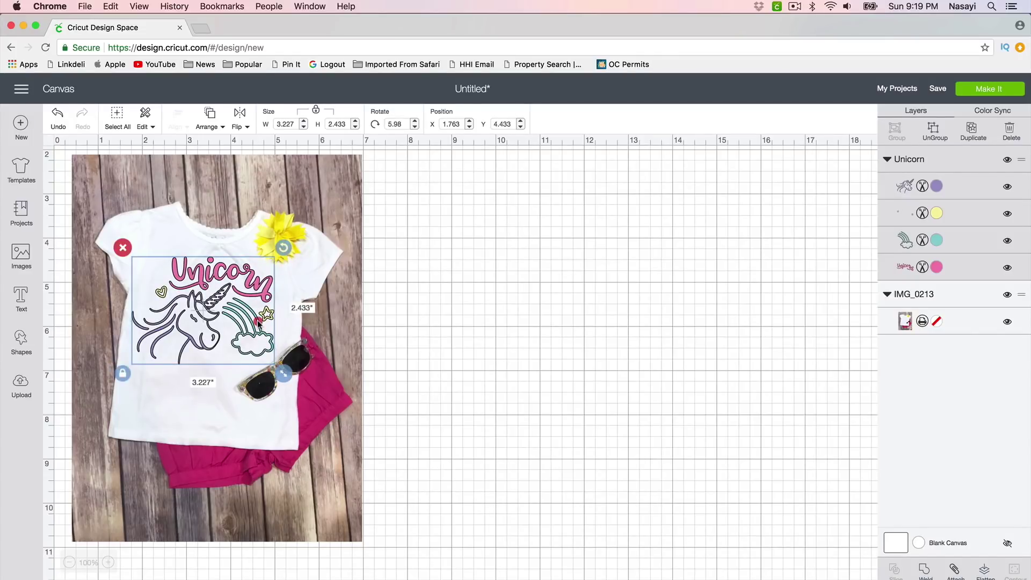
{"action": "left_click_drag", "start_coordinate": [259, 322], "coordinate": [270, 335]}
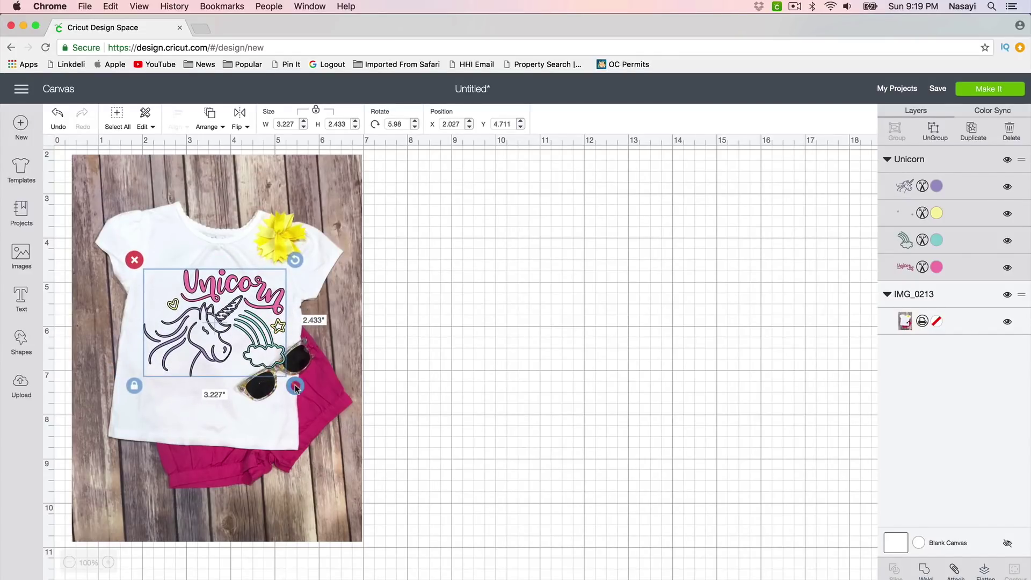
{"action": "left_click_drag", "start_coordinate": [297, 388], "coordinate": [286, 379]}
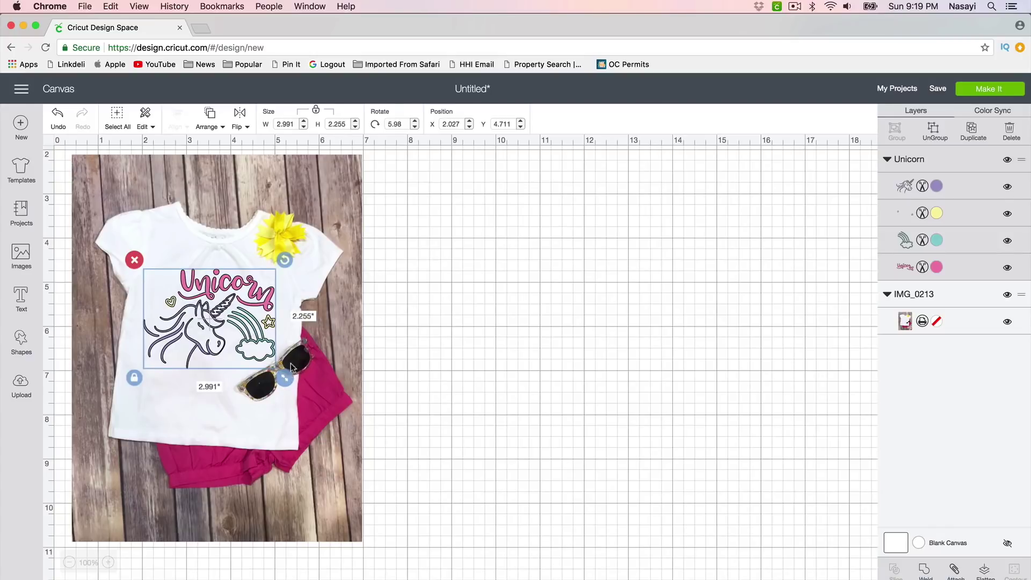
{"action": "left_click_drag", "start_coordinate": [214, 323], "coordinate": [213, 321]}
{"action": "left_click", "coordinate": [469, 362]}
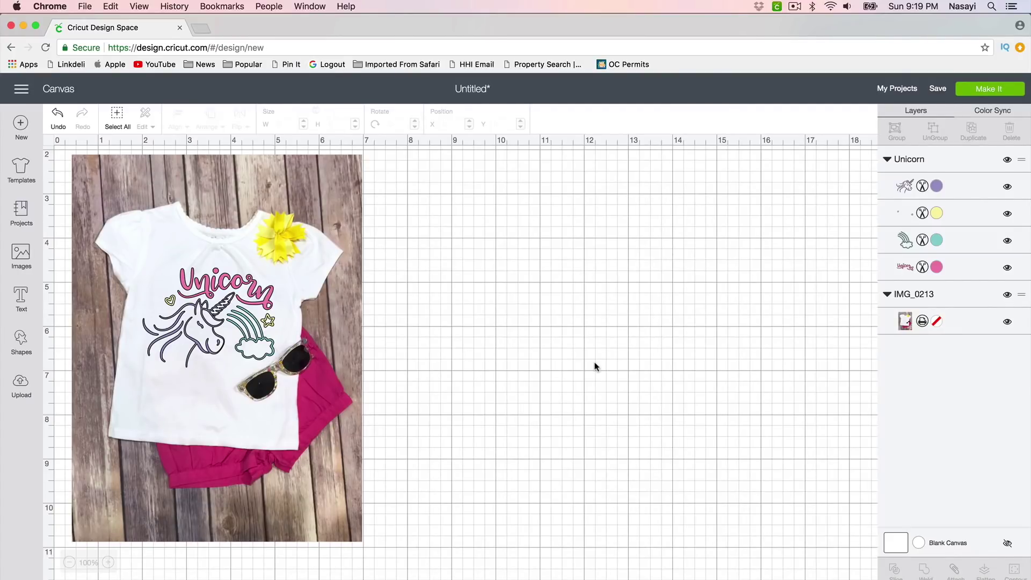
- Recolour the Unicorn lettering Rose and the heart-and-star accents a deeper yellow, #F5D64D
{"action": "left_click", "coordinate": [902, 268]}
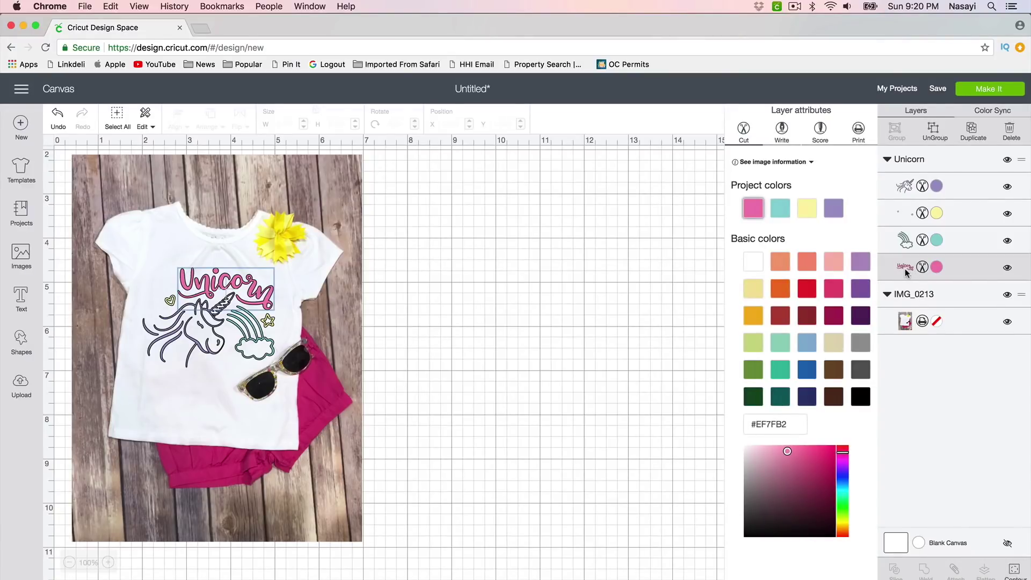
{"action": "left_click", "coordinate": [834, 291]}
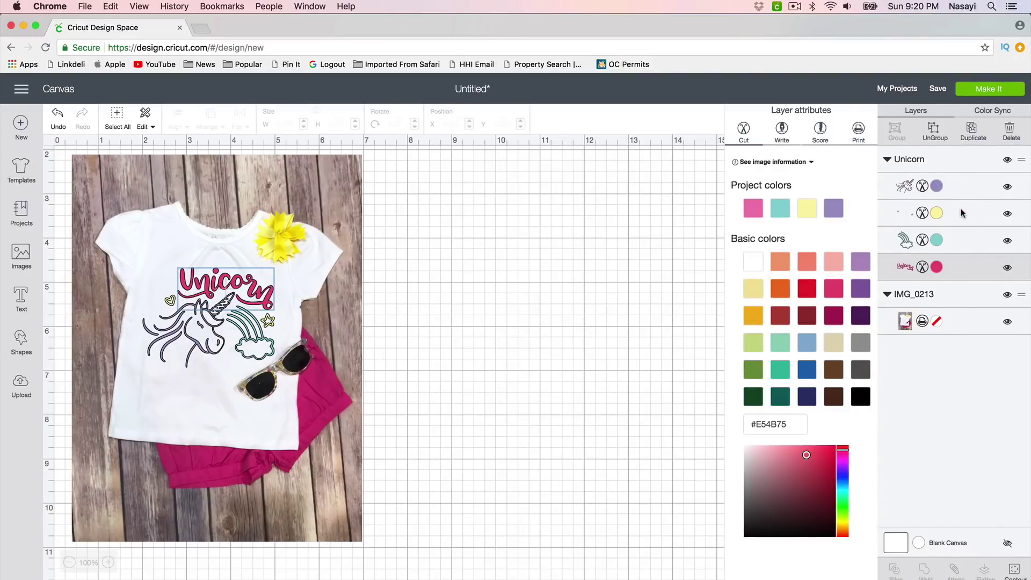
{"action": "left_click", "coordinate": [943, 213]}
{"action": "left_click", "coordinate": [937, 213]}
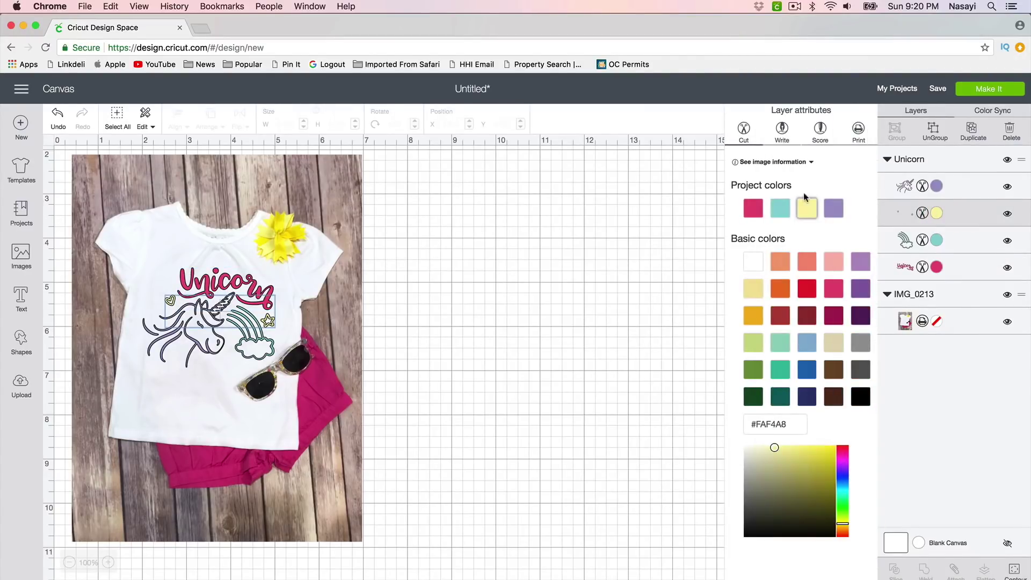
{"action": "left_click", "coordinate": [753, 315]}
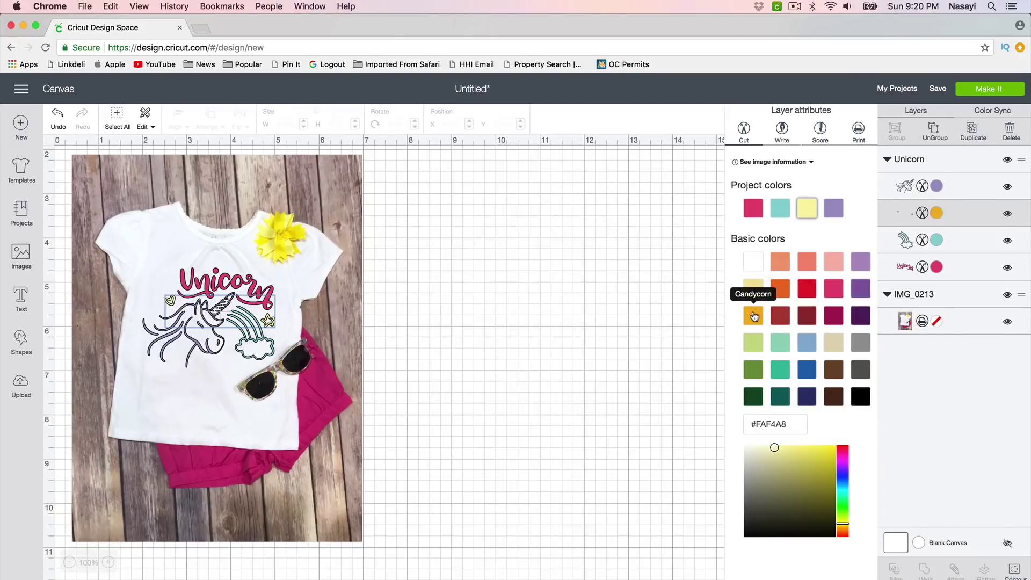
{"action": "left_click", "coordinate": [753, 288]}
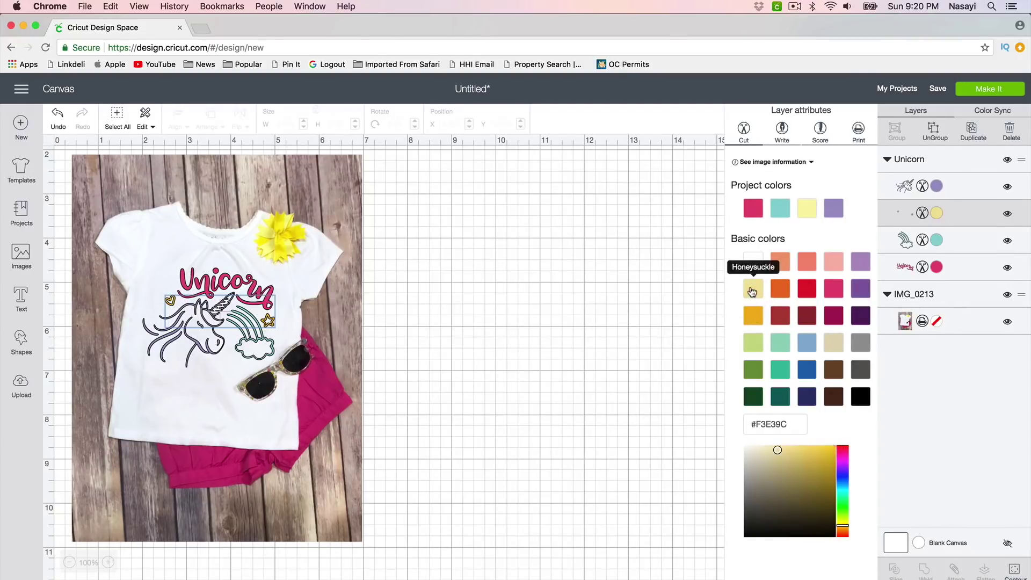
{"action": "left_click_drag", "start_coordinate": [777, 451], "coordinate": [808, 449]}
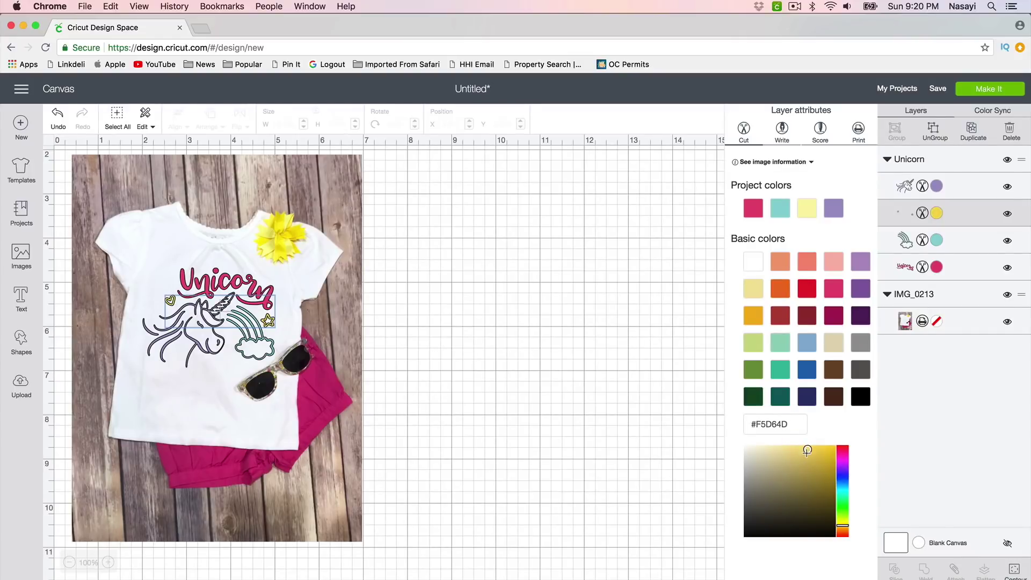
{"action": "left_click", "coordinate": [572, 408]}
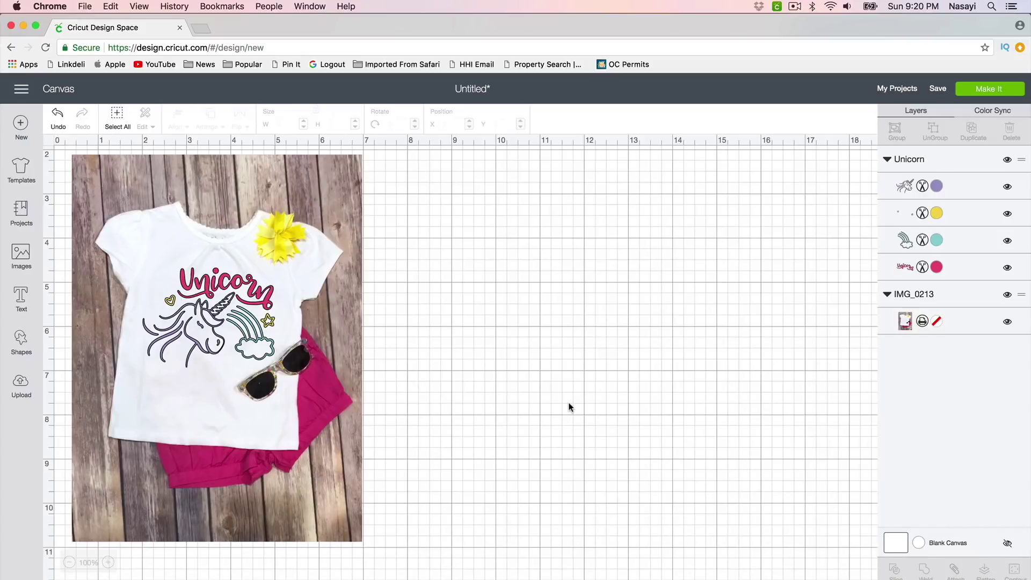
{"action": "key", "text": "shift+super"}
{"action": "key", "text": "shift+super+3"}
{"action": "key", "text": "shift+super+4"}
{"action": "left_click_drag", "start_coordinate": [72, 156], "coordinate": [362, 543]}
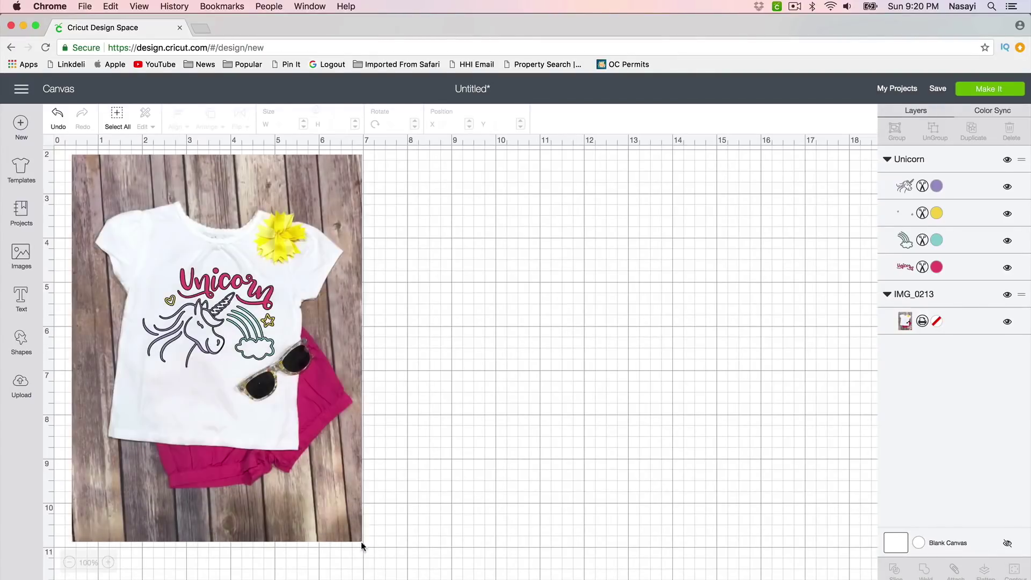